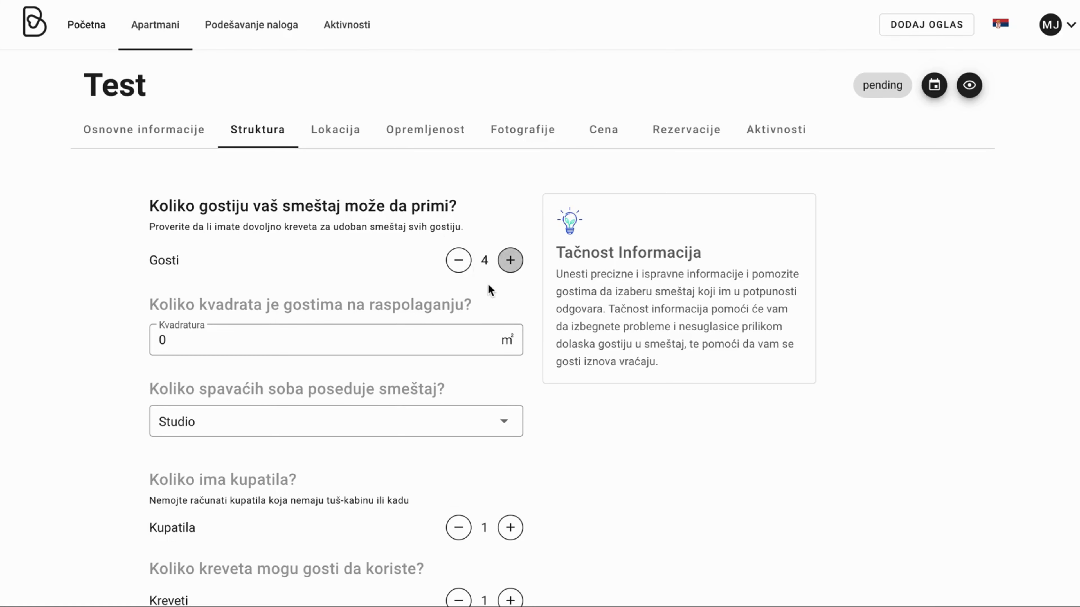
Set the accommodation's floor area (Kvadratura) to 45 m²
{"action": "scroll", "coordinate": [487, 282], "scroll_direction": "down", "scroll_amount": 1}
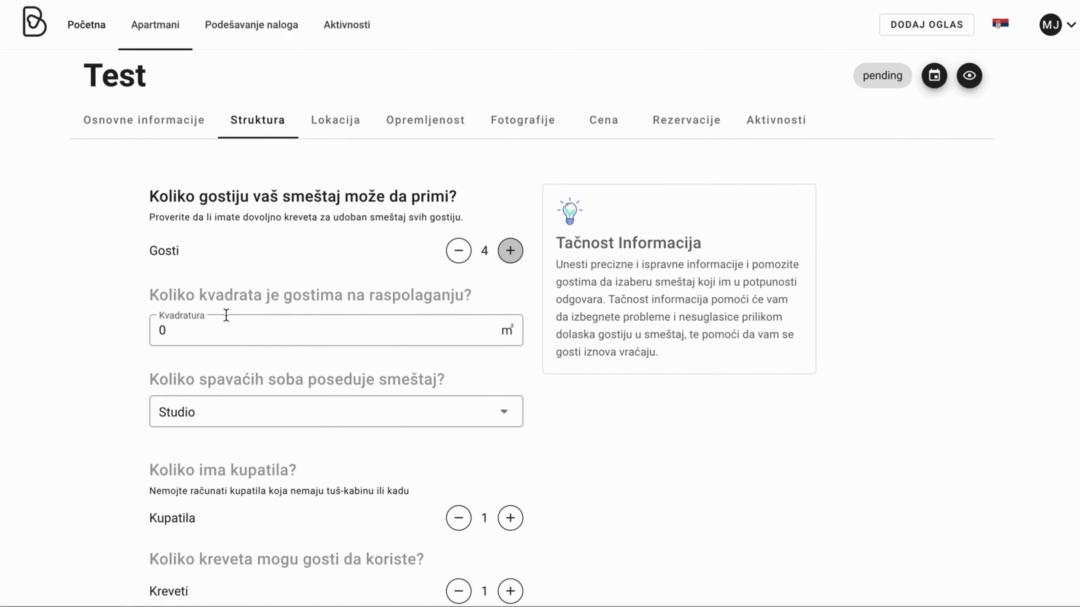
{"action": "left_click", "coordinate": [222, 329]}
{"action": "key", "text": "BackSpace"}
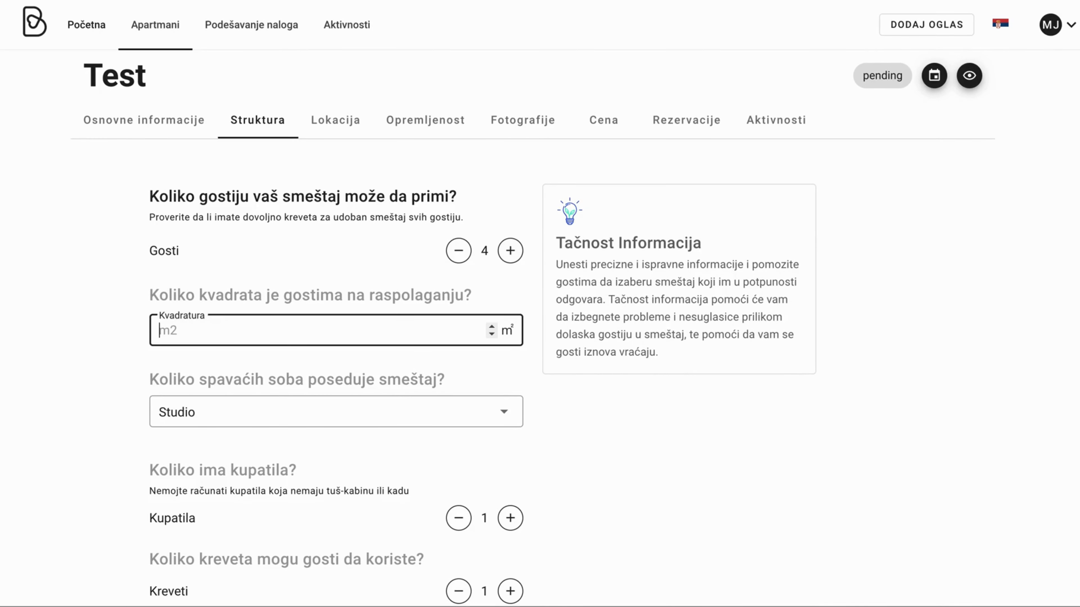
{"action": "type", "text": "45"}
{"action": "left_click", "coordinate": [127, 339]}
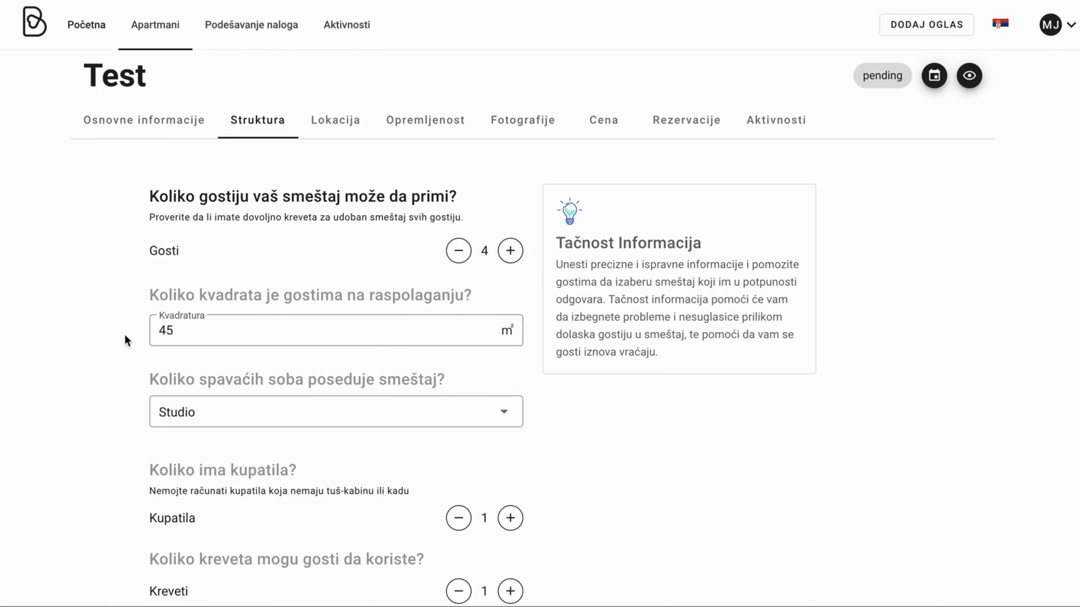
Set the number of bedrooms to "2 spavaće sobe"
{"action": "scroll", "coordinate": [123, 331], "scroll_direction": "down", "scroll_amount": 1}
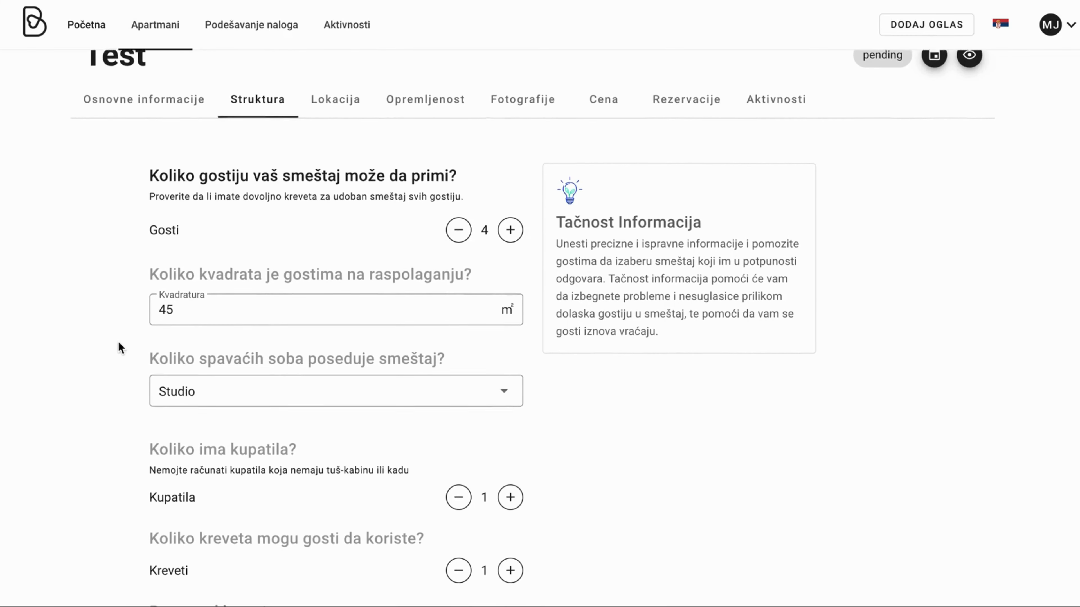
{"action": "scroll", "coordinate": [119, 344], "scroll_direction": "down", "scroll_amount": 1}
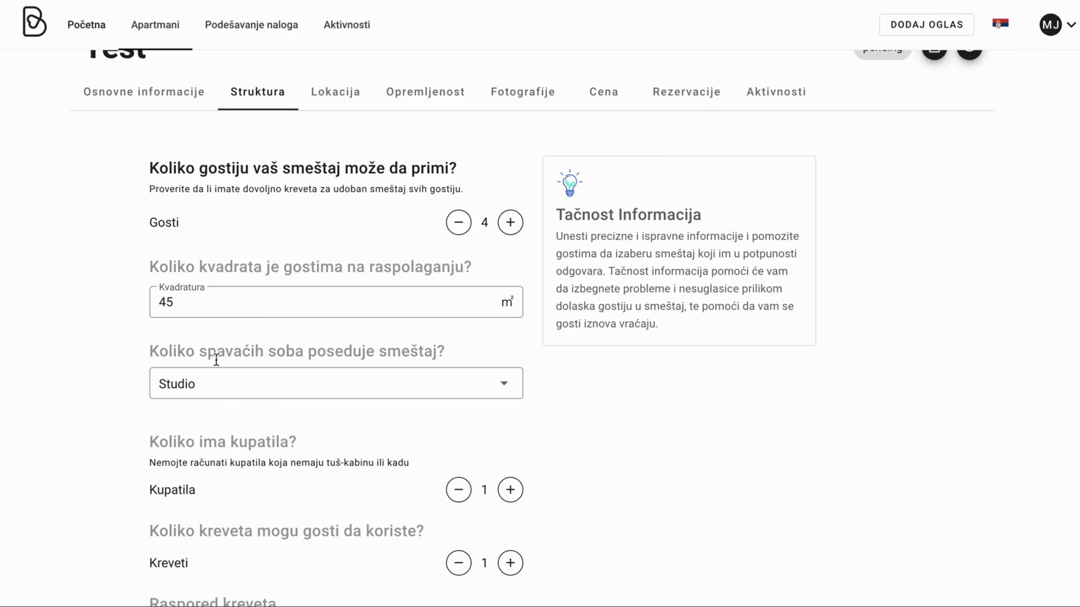
{"action": "left_click", "coordinate": [263, 394]}
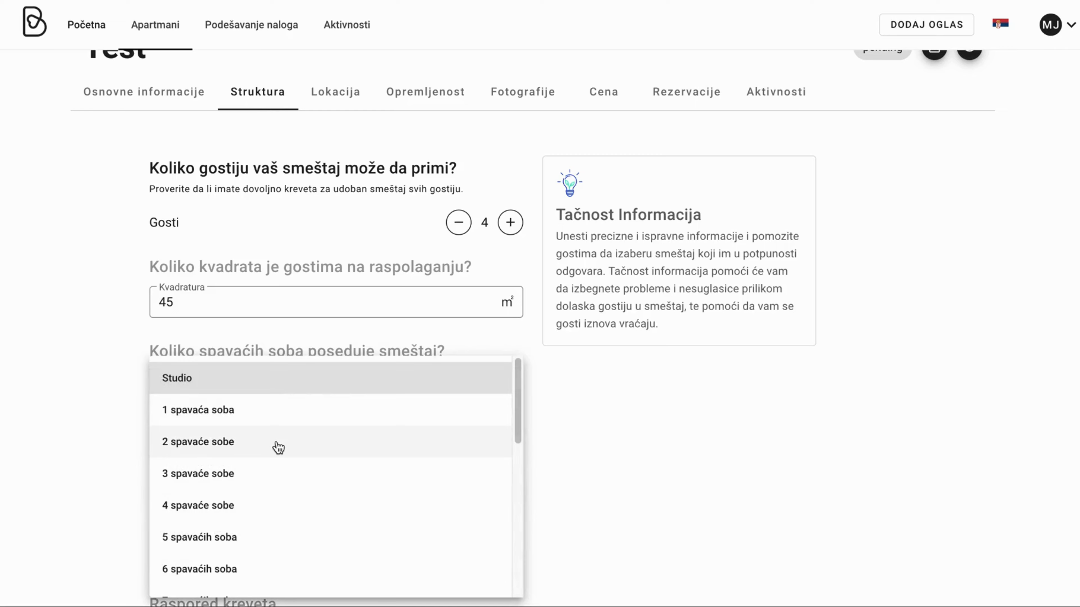
{"action": "left_click", "coordinate": [277, 444]}
{"action": "scroll", "coordinate": [548, 431], "scroll_direction": "down", "scroll_amount": 4}
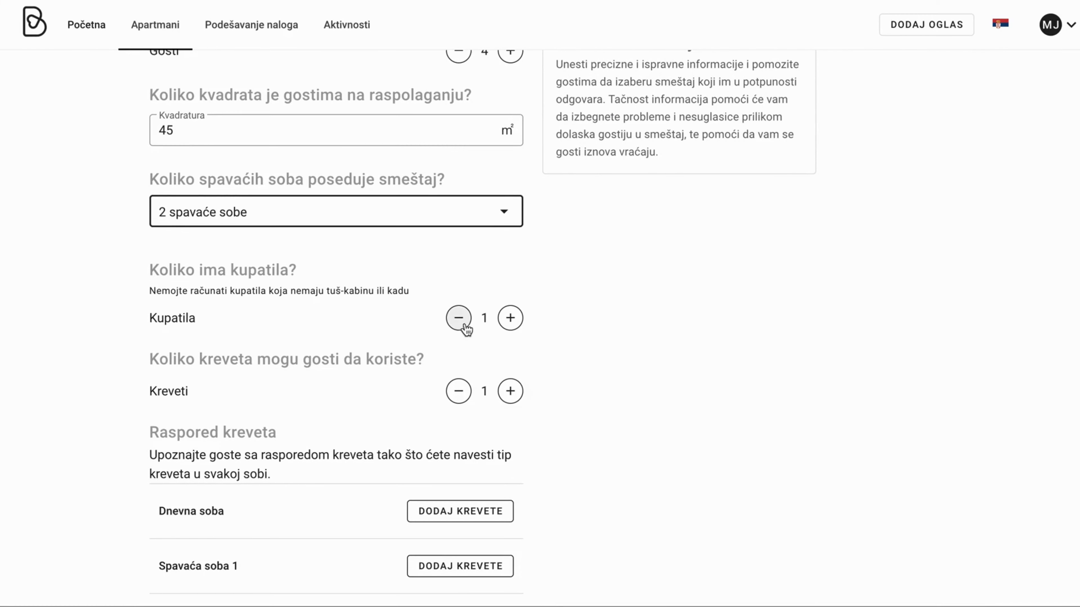
{"action": "left_click", "coordinate": [510, 322]}
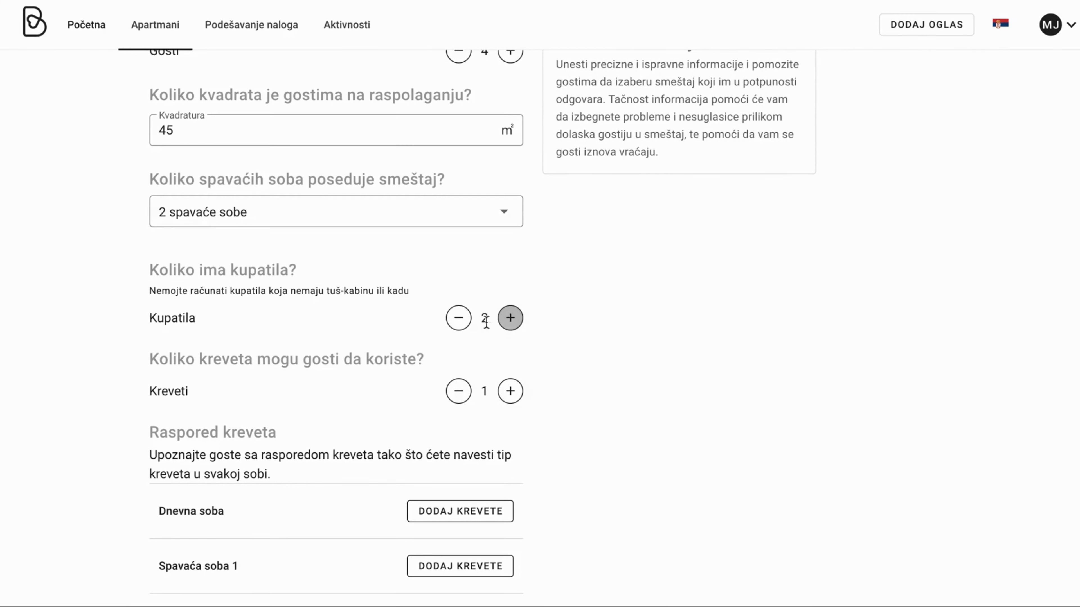
{"action": "left_click", "coordinate": [466, 323]}
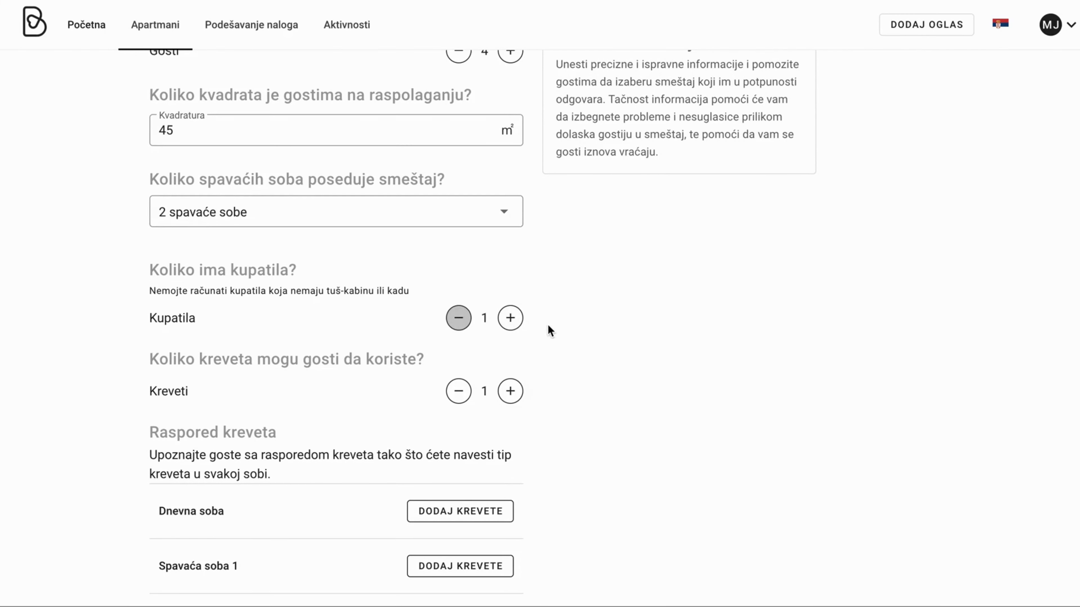
Set the number of beds available to guests (Kreveti) to 4
{"action": "scroll", "coordinate": [558, 323], "scroll_direction": "down", "scroll_amount": 2}
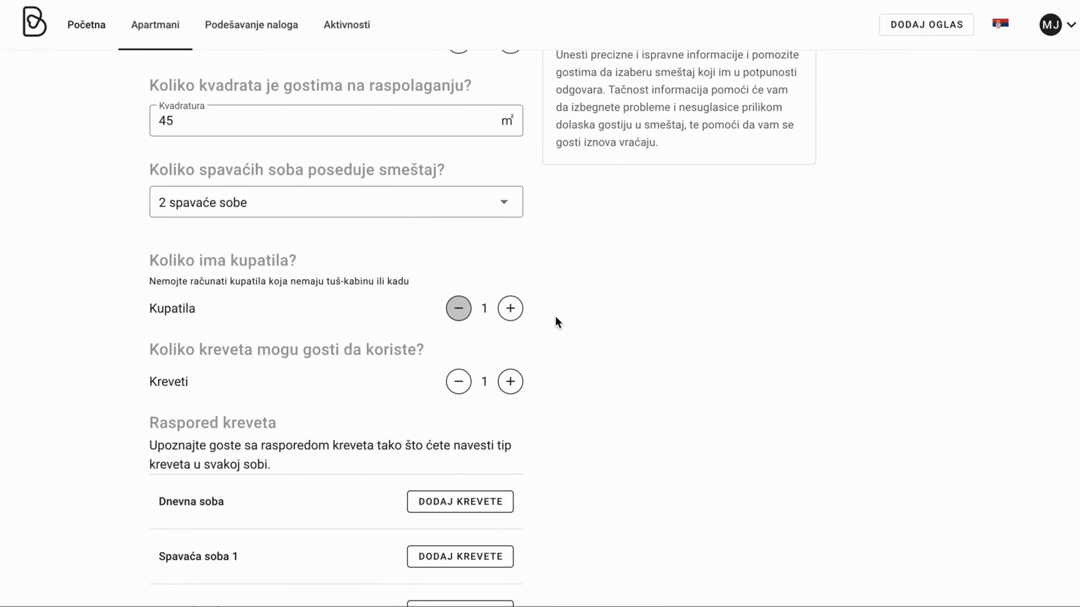
{"action": "scroll", "coordinate": [559, 324], "scroll_direction": "down", "scroll_amount": 2}
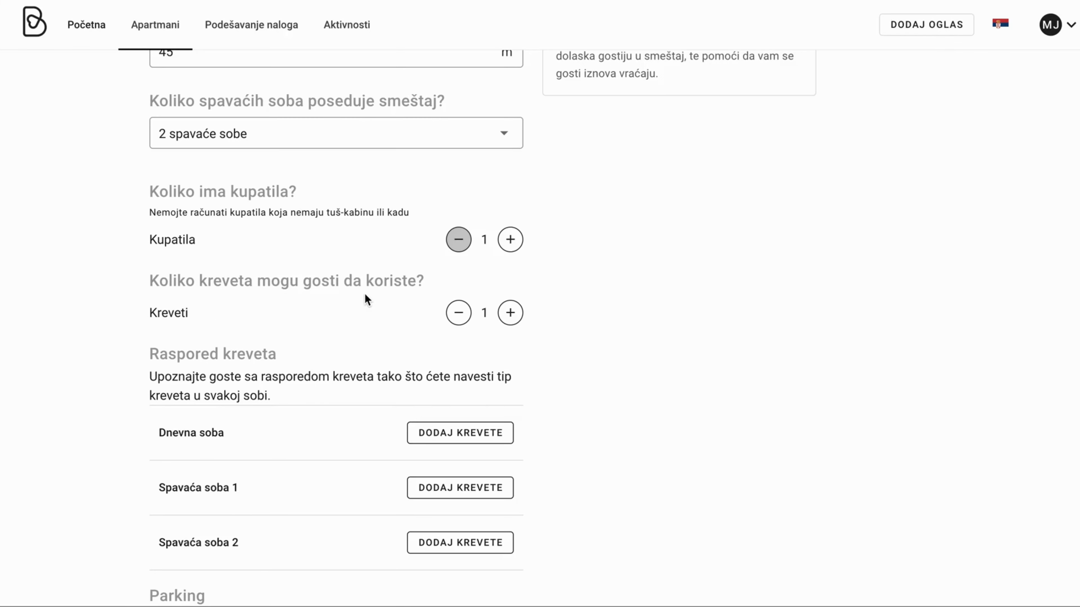
{"action": "left_click", "coordinate": [511, 314]}
{"action": "left_click", "coordinate": [510, 314]}
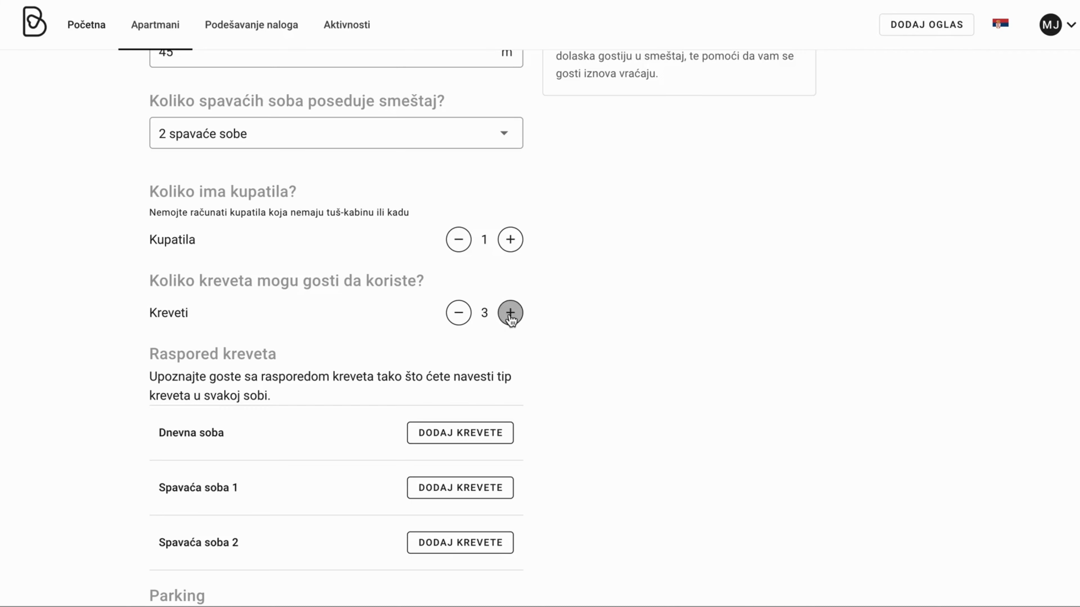
{"action": "left_click", "coordinate": [510, 314]}
Add one "Ugaona garnitura" to the bed arrangement of Dnevna soba and save it
{"action": "scroll", "coordinate": [576, 302], "scroll_direction": "down", "scroll_amount": 2}
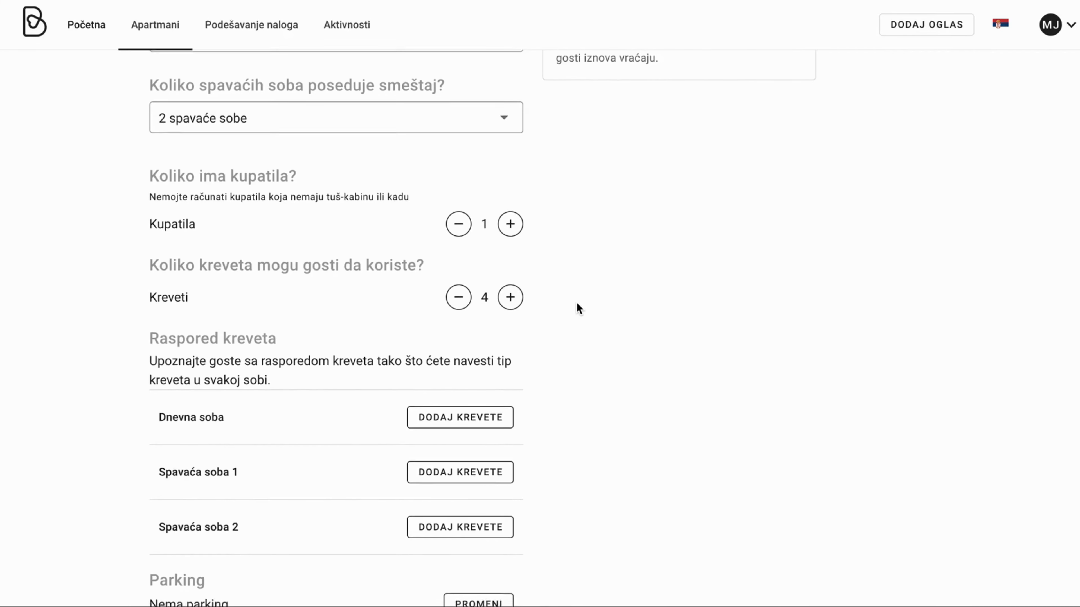
{"action": "scroll", "coordinate": [577, 308], "scroll_direction": "down", "scroll_amount": 1}
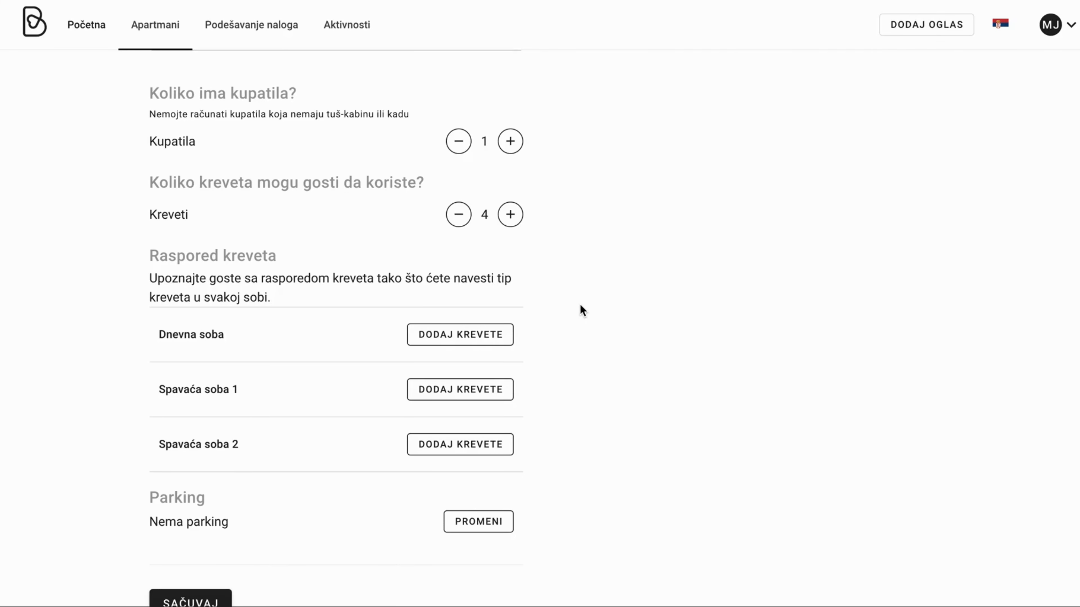
{"action": "left_click", "coordinate": [456, 345]}
{"action": "scroll", "coordinate": [634, 355], "scroll_direction": "down", "scroll_amount": 7}
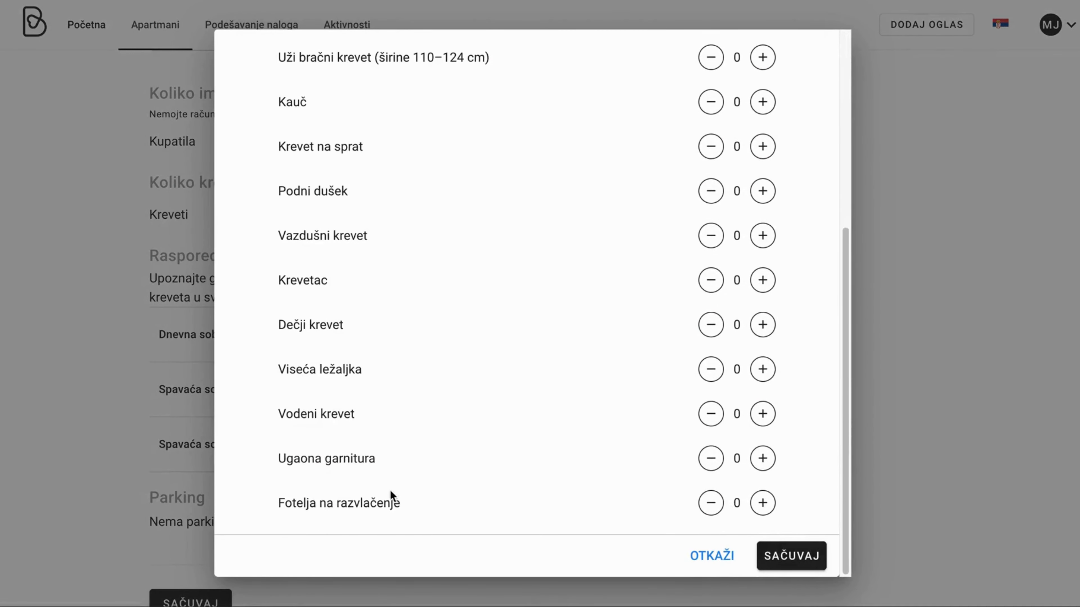
{"action": "scroll", "coordinate": [376, 393], "scroll_direction": "up", "scroll_amount": 7}
{"action": "scroll", "coordinate": [572, 315], "scroll_direction": "down", "scroll_amount": 7}
{"action": "left_click", "coordinate": [763, 462]}
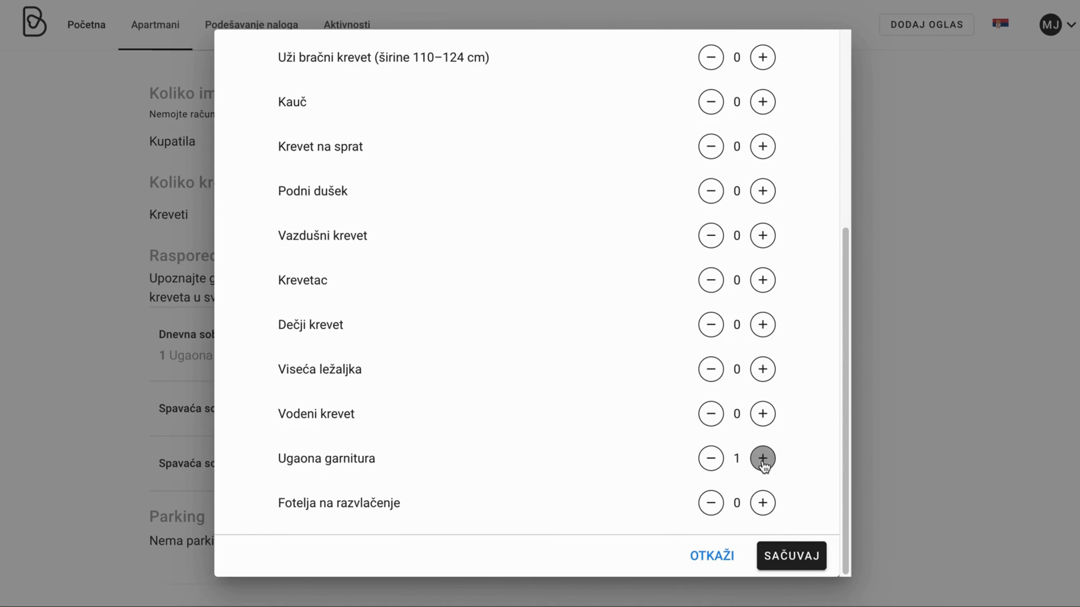
{"action": "left_click", "coordinate": [793, 557]}
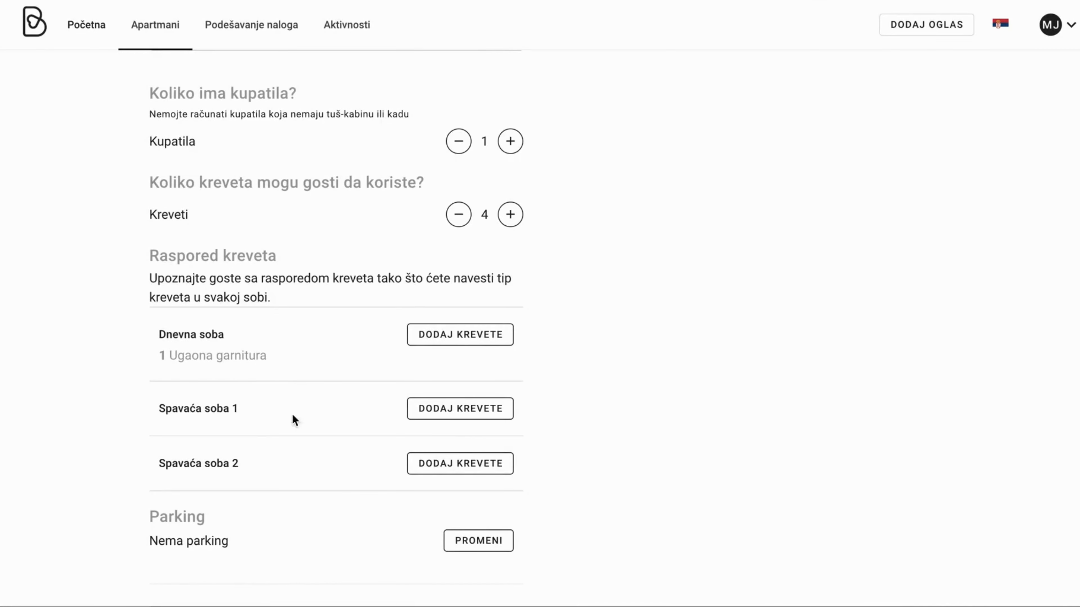
Add one "Bračni krevet (širine 150–179 cm)" and one "Single krevet" to Spavaća soba 1 and save
{"action": "left_click", "coordinate": [470, 423]}
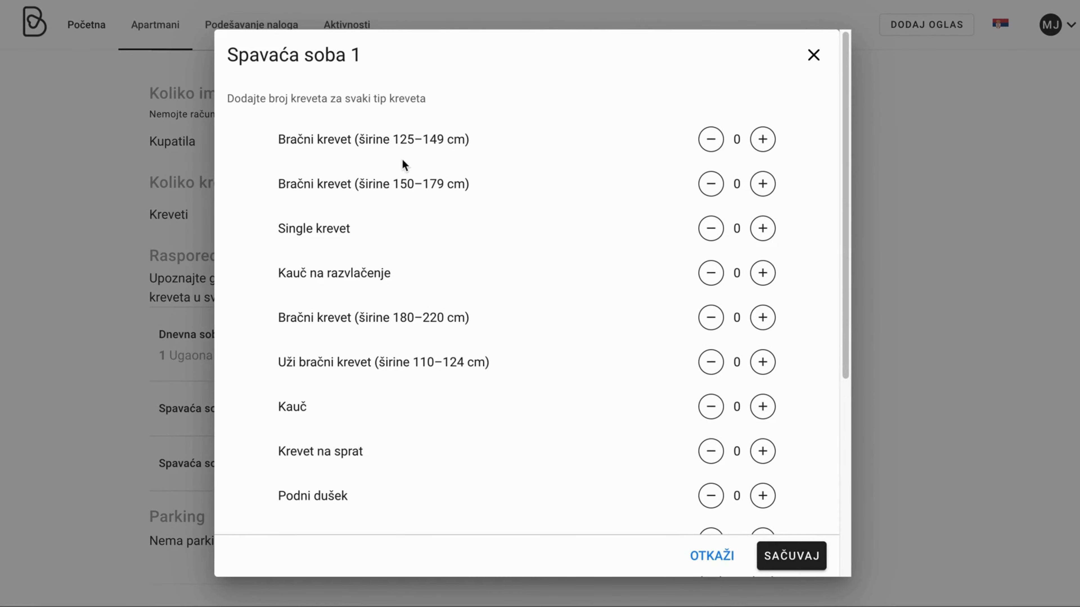
{"action": "left_click", "coordinate": [765, 195]}
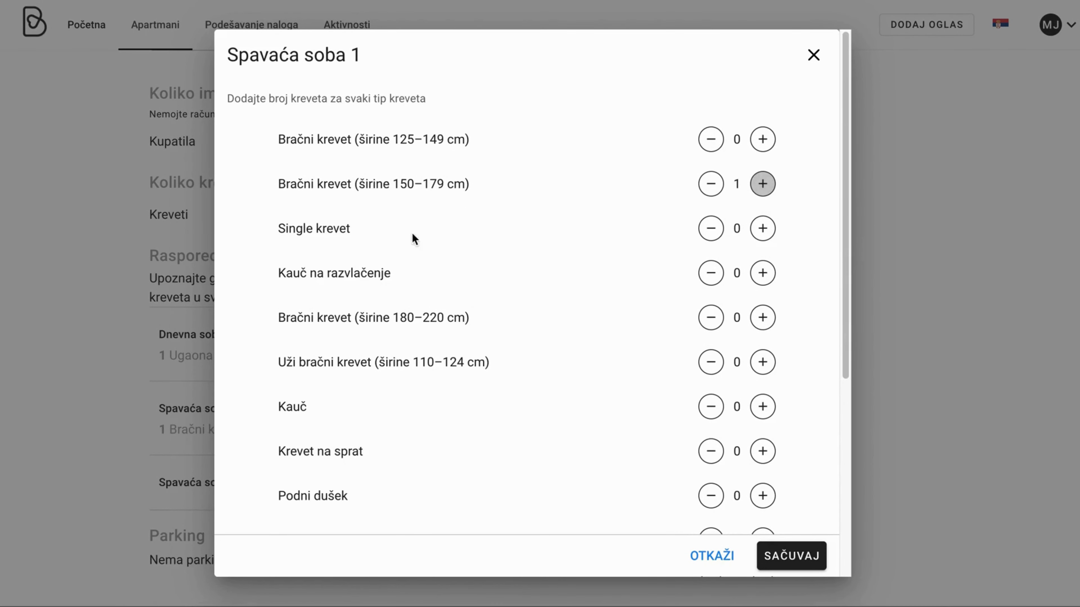
{"action": "left_click", "coordinate": [770, 235]}
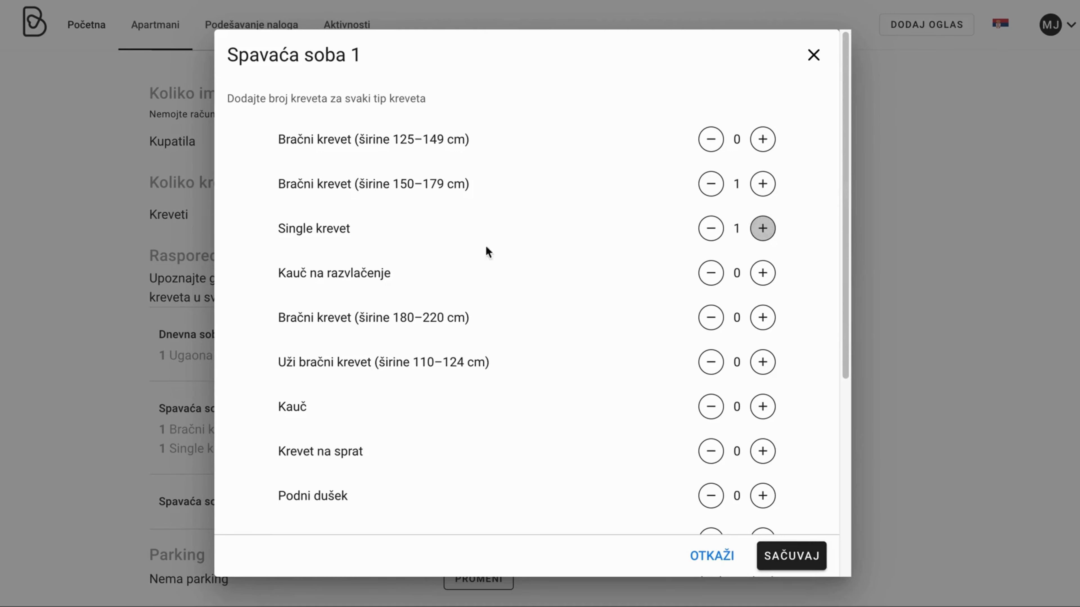
{"action": "scroll", "coordinate": [541, 246], "scroll_direction": "down", "scroll_amount": 5}
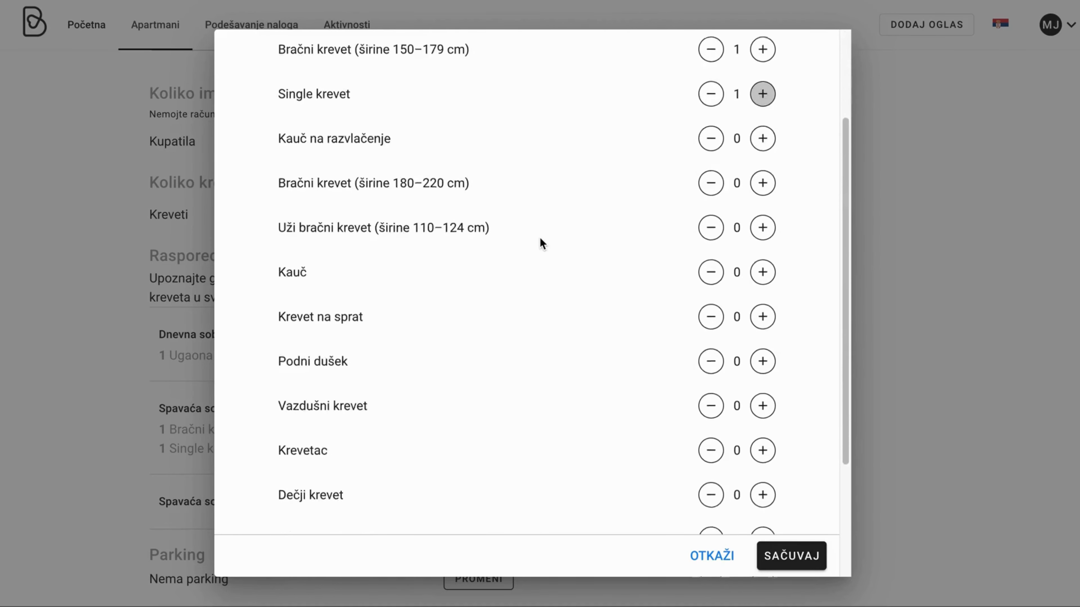
{"action": "scroll", "coordinate": [541, 246], "scroll_direction": "down", "scroll_amount": 2}
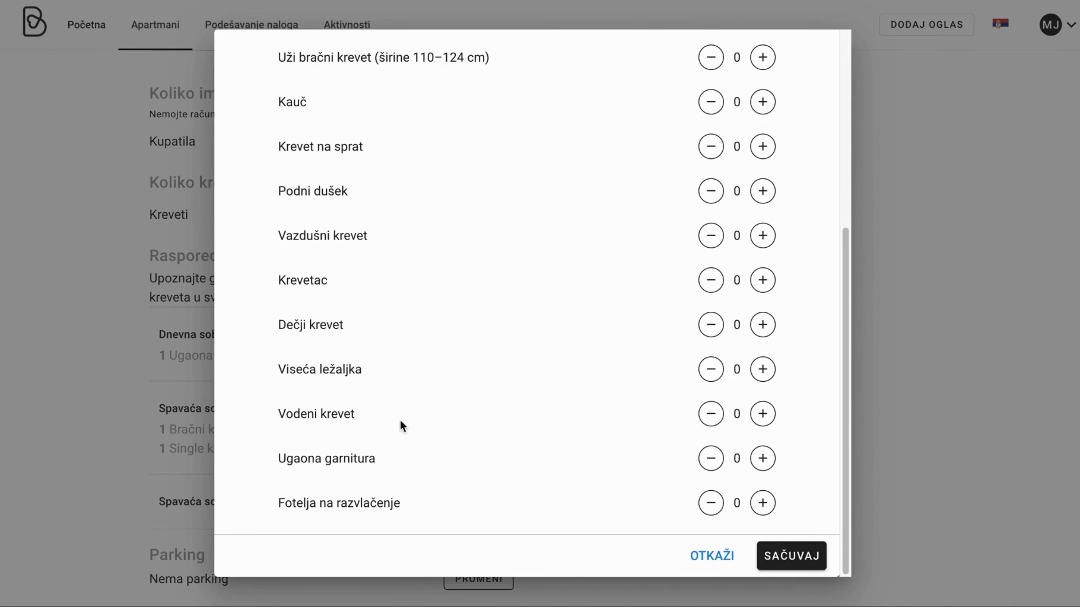
{"action": "scroll", "coordinate": [552, 258], "scroll_direction": "up", "scroll_amount": 5}
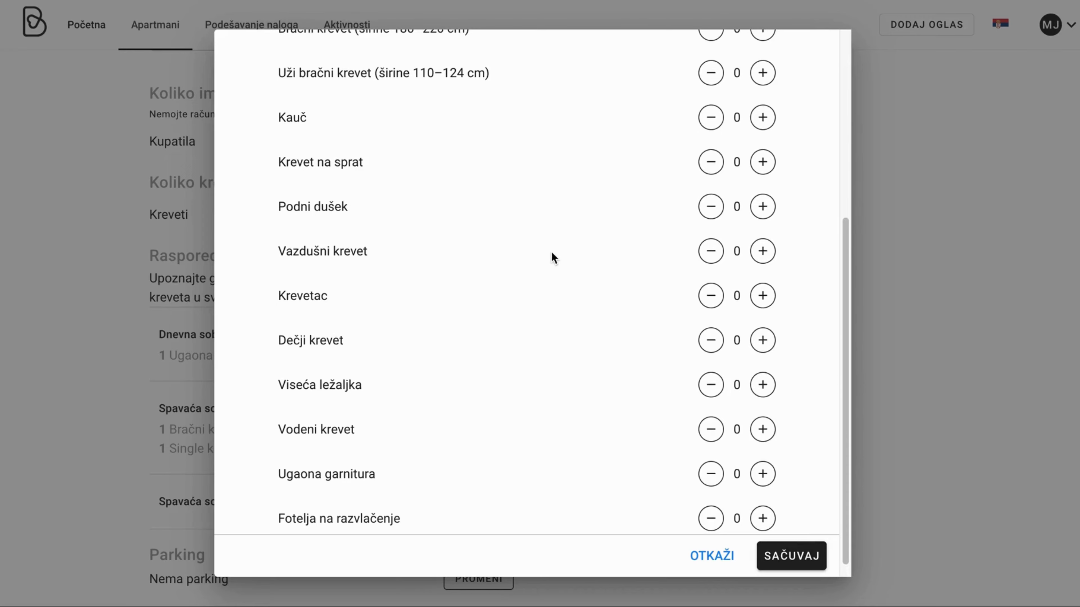
{"action": "left_click", "coordinate": [788, 561]}
Add one "Uži bračni krevet (širine 110–124 cm)" to Spavaća soba 2 and save
{"action": "scroll", "coordinate": [599, 415], "scroll_direction": "down", "scroll_amount": 1}
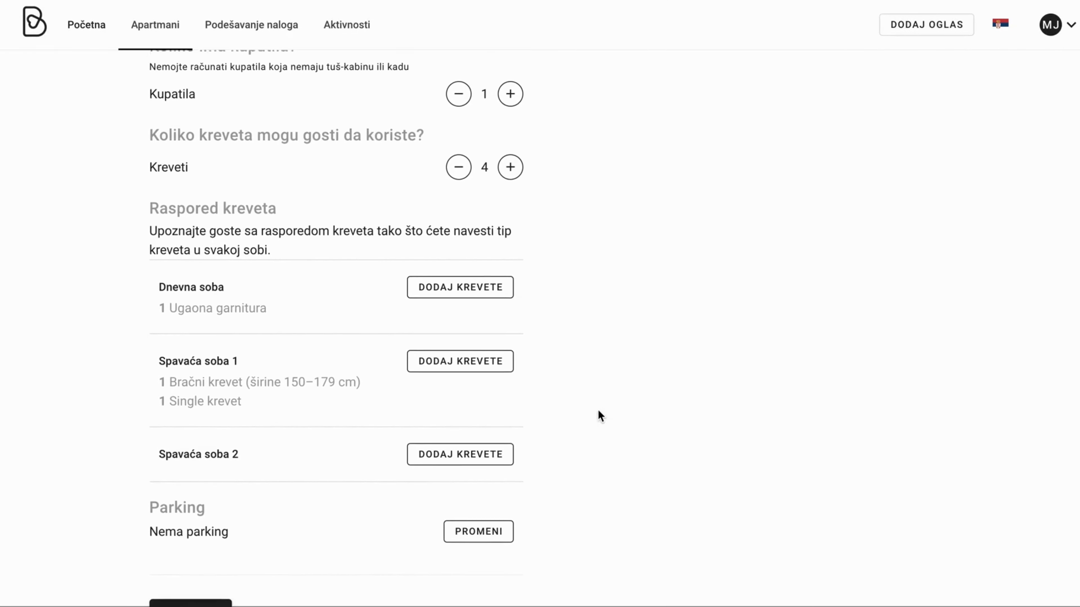
{"action": "left_click", "coordinate": [445, 461]}
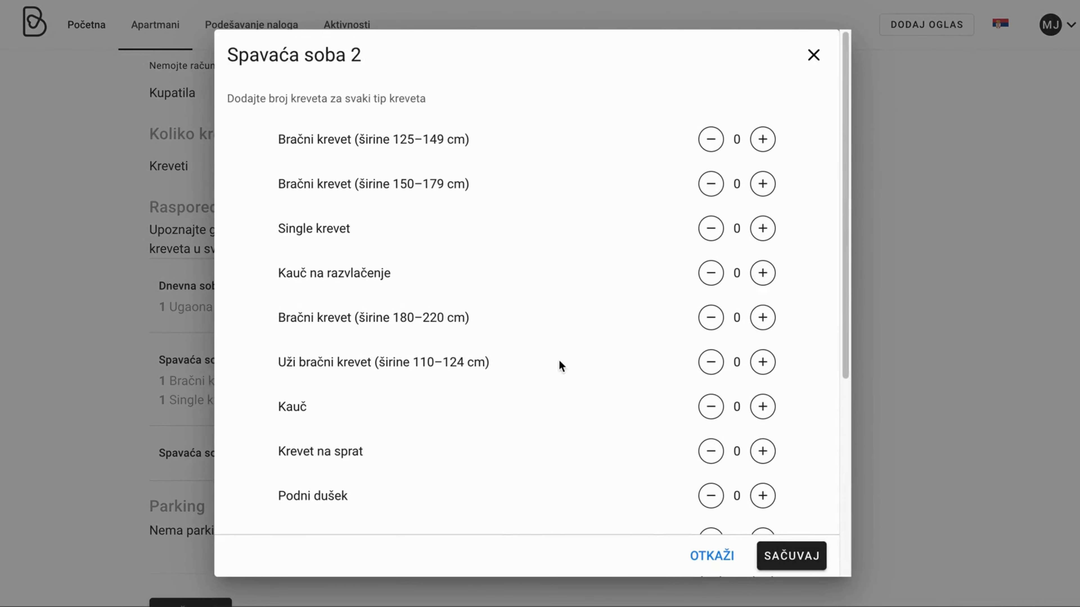
{"action": "left_click", "coordinate": [762, 362]}
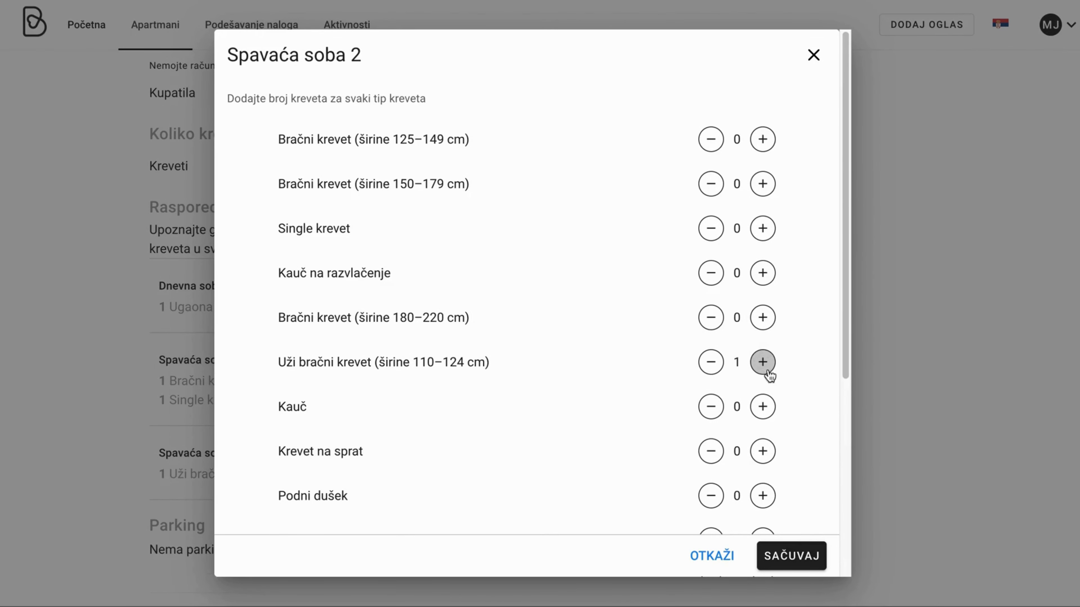
{"action": "left_click", "coordinate": [787, 554]}
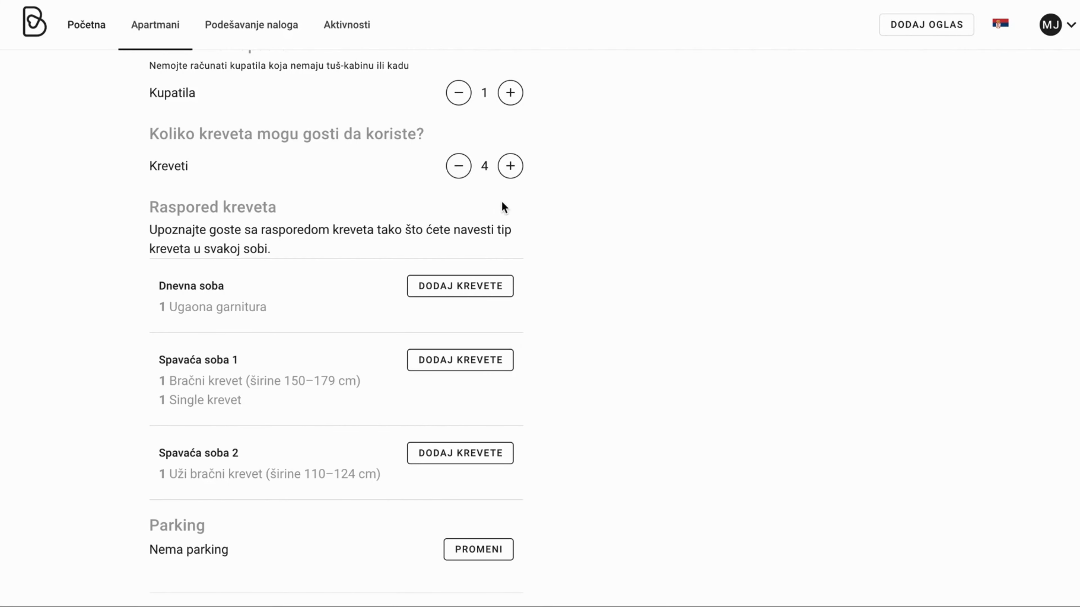
Set guest parking availability to "Ne" and save the parking settings
{"action": "scroll", "coordinate": [549, 234], "scroll_direction": "down", "scroll_amount": 2}
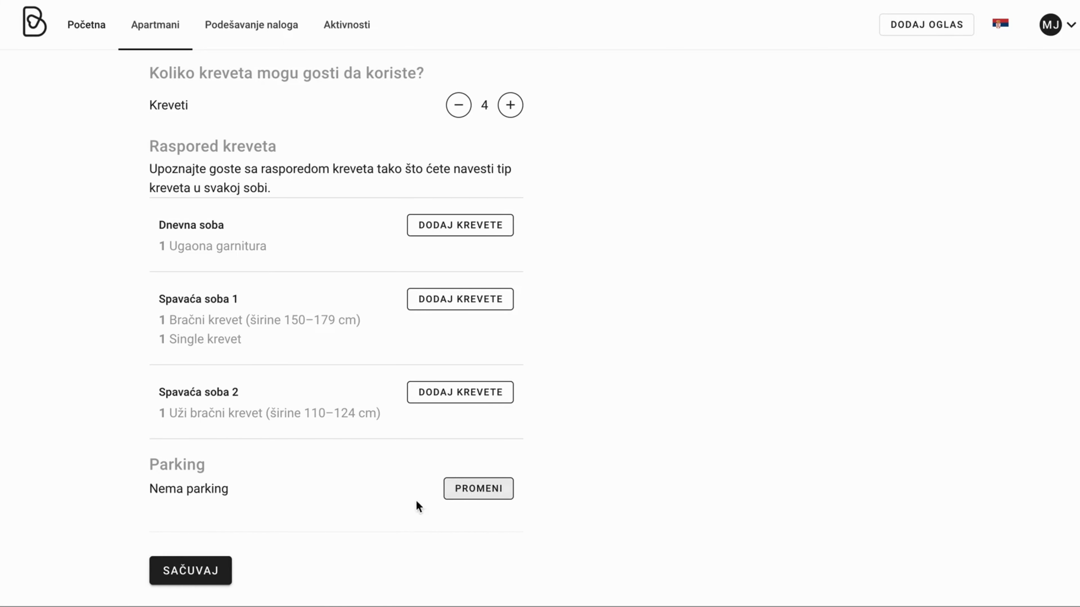
{"action": "left_click", "coordinate": [471, 493]}
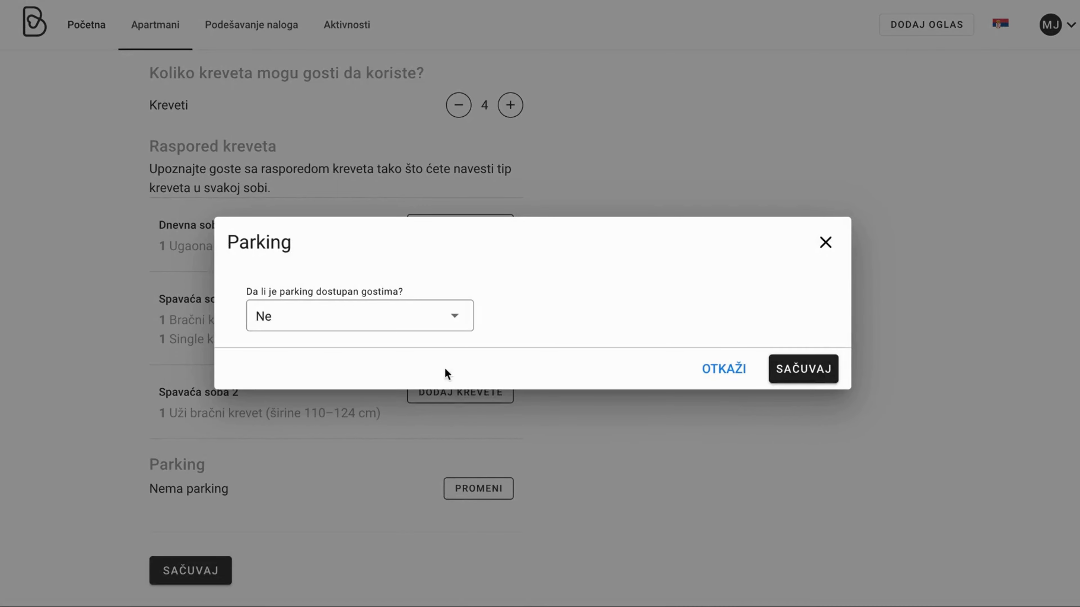
{"action": "left_click", "coordinate": [450, 325]}
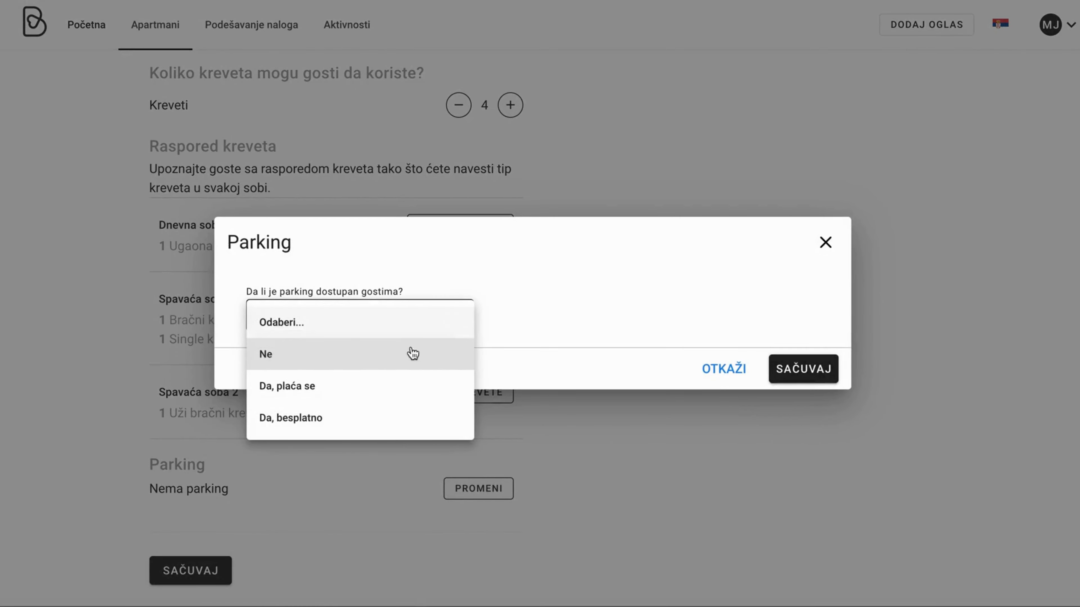
{"action": "left_click", "coordinate": [263, 356]}
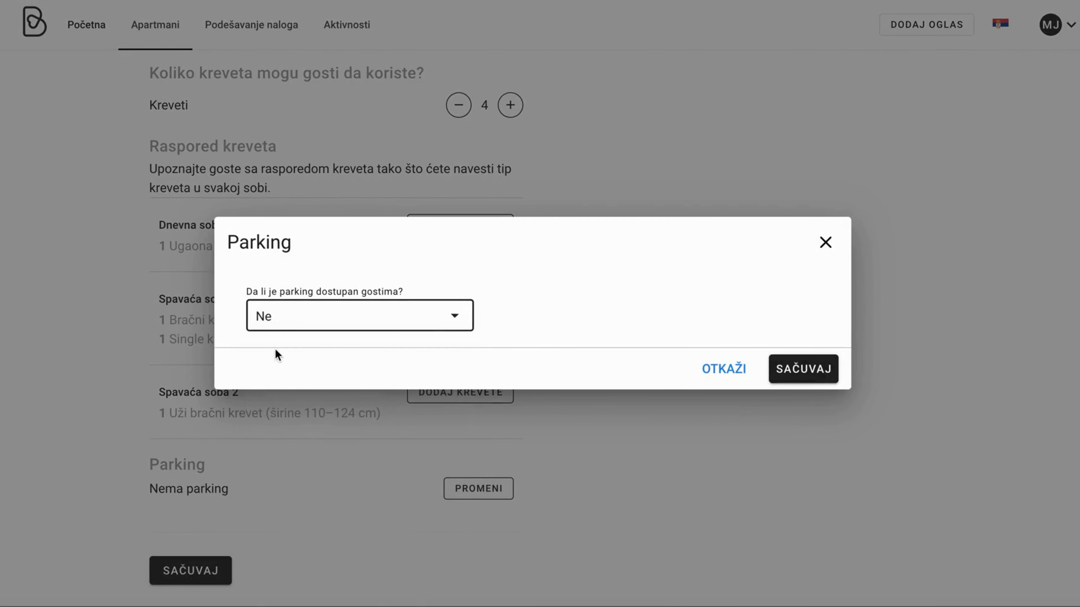
{"action": "left_click", "coordinate": [817, 371]}
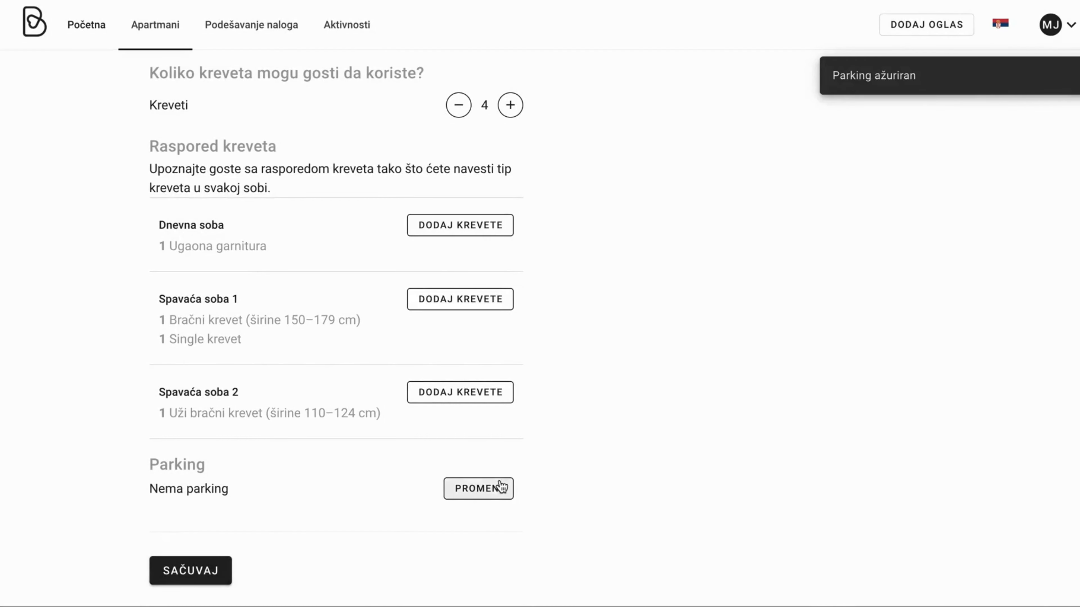
Reopen the parking settings and change guest parking availability to "Da, plaća se"
{"action": "left_click", "coordinate": [489, 489]}
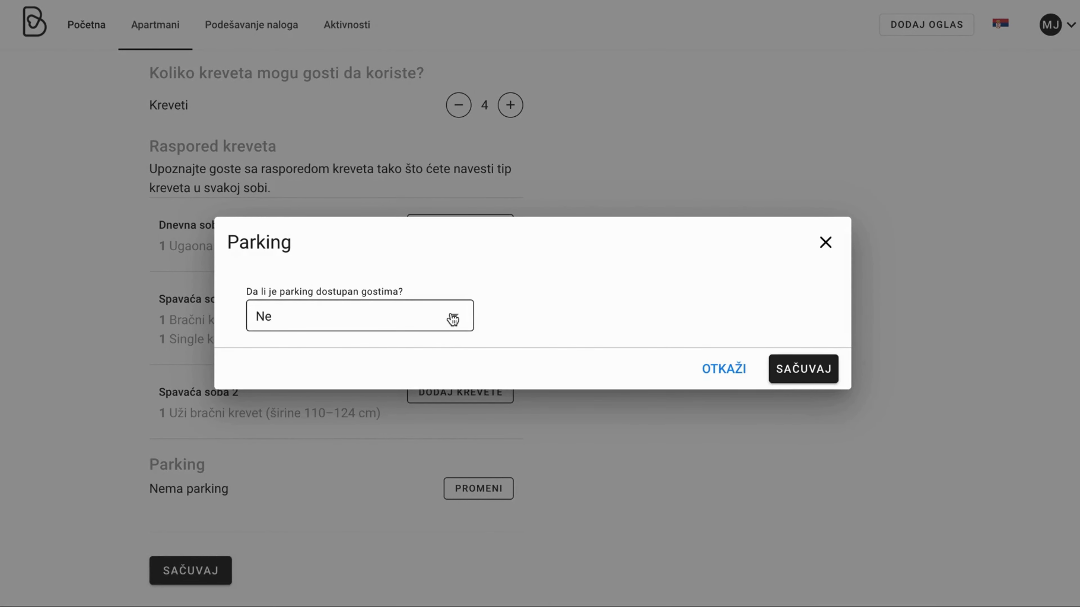
{"action": "left_click", "coordinate": [447, 323]}
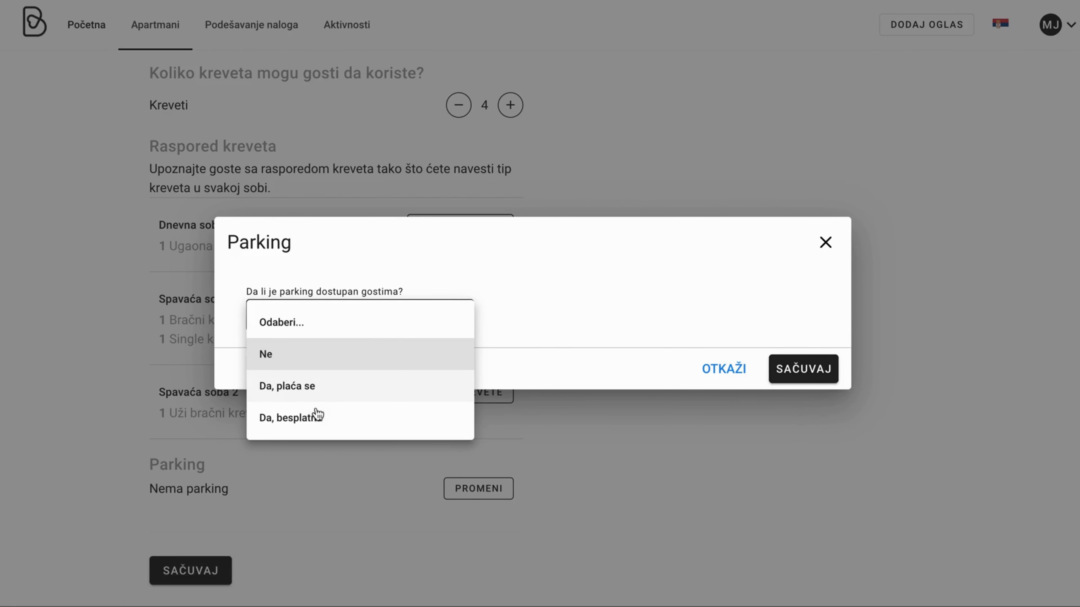
{"action": "left_click", "coordinate": [336, 388]}
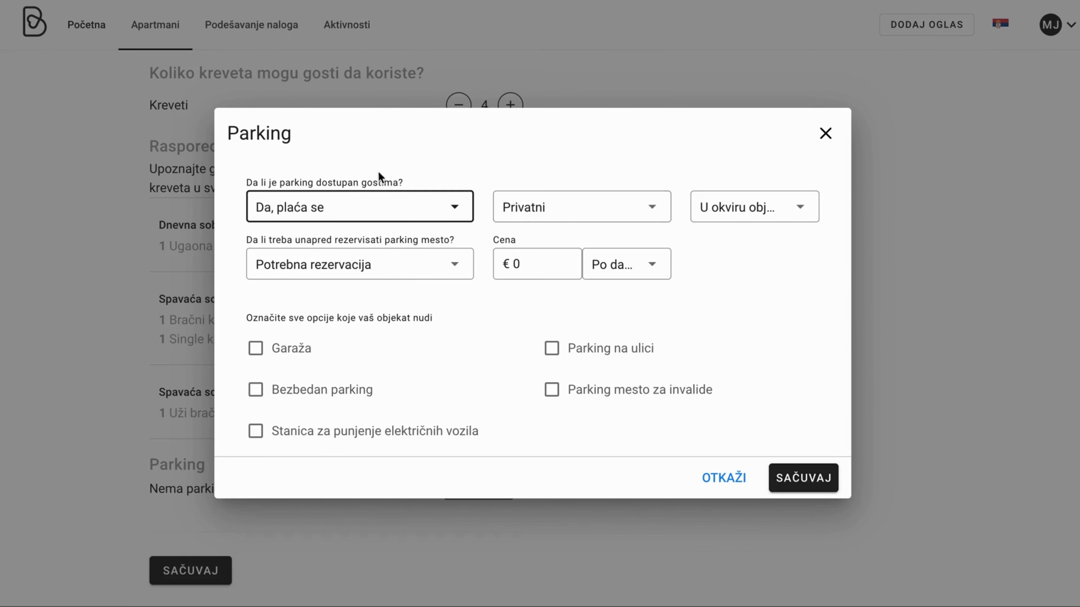
Choose "Privatni" as the parking type and "U okviru objekta" as its location
{"action": "left_click", "coordinate": [542, 218]}
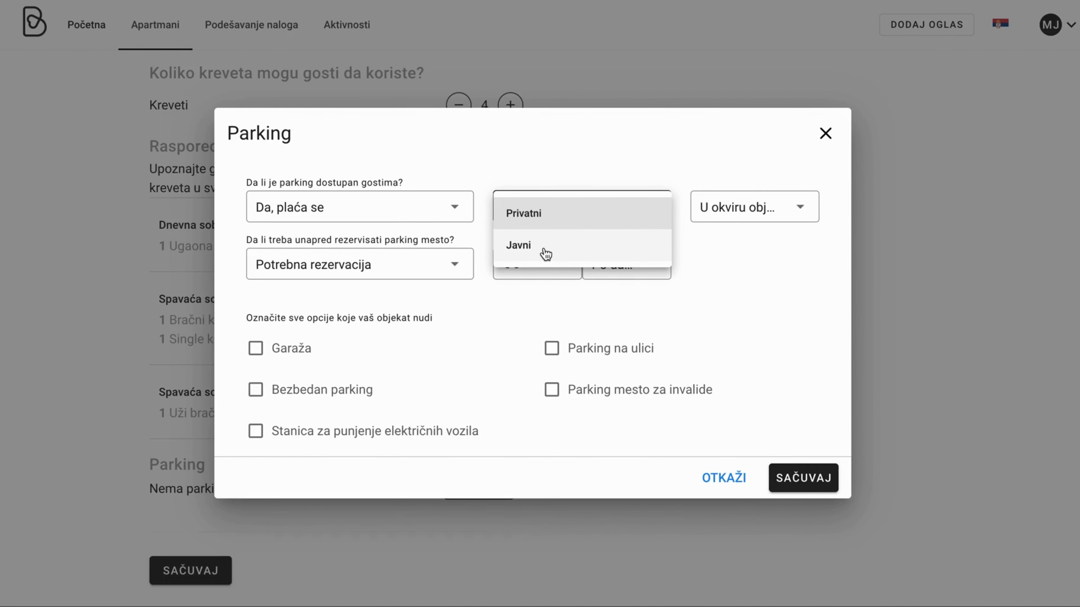
{"action": "left_click", "coordinate": [557, 218]}
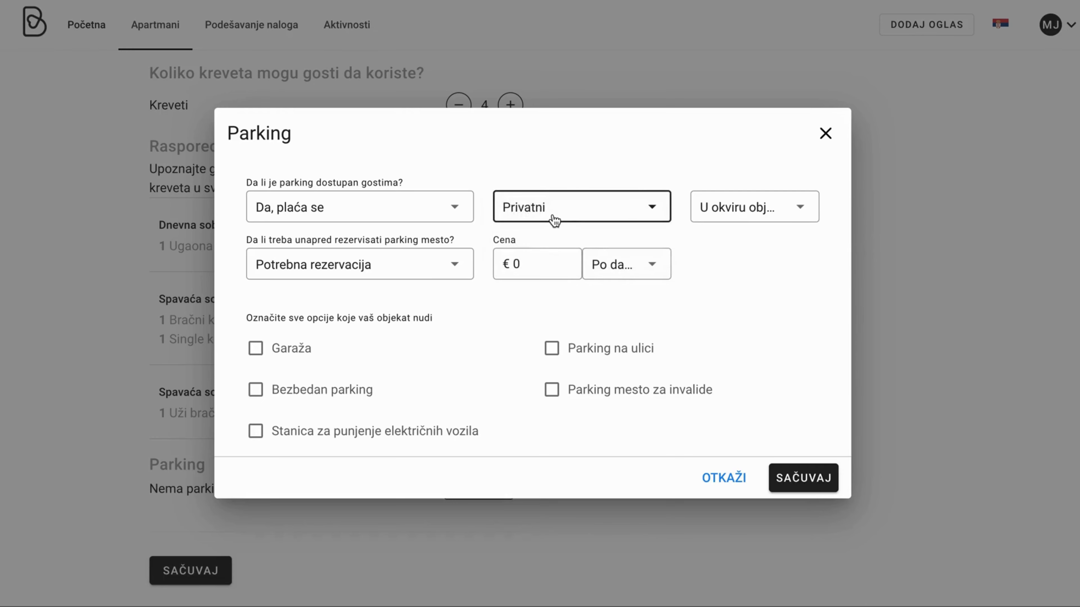
{"action": "left_click", "coordinate": [733, 214]}
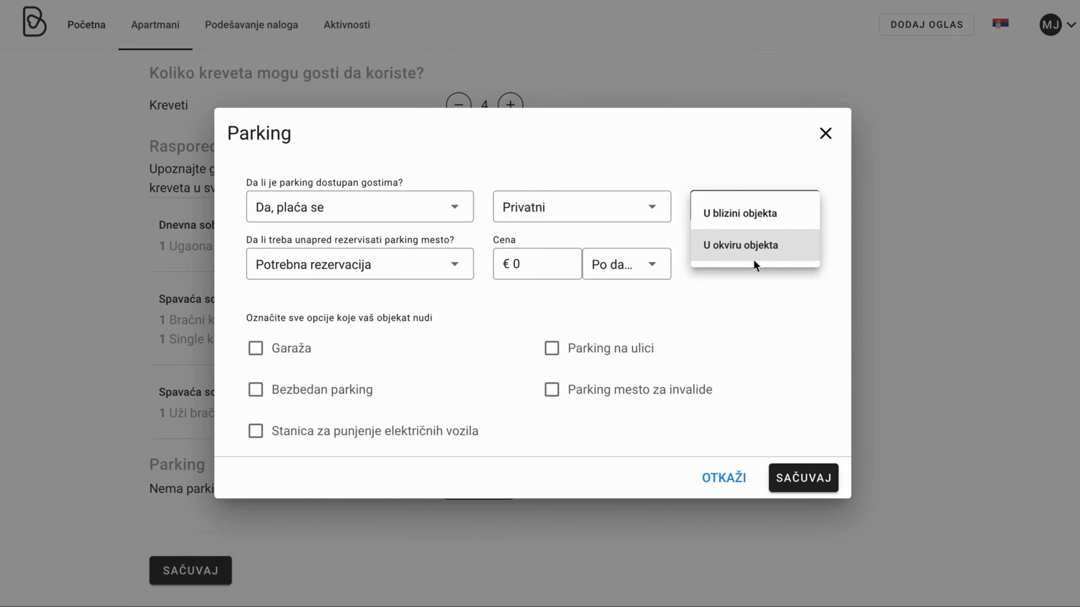
{"action": "left_click", "coordinate": [745, 257]}
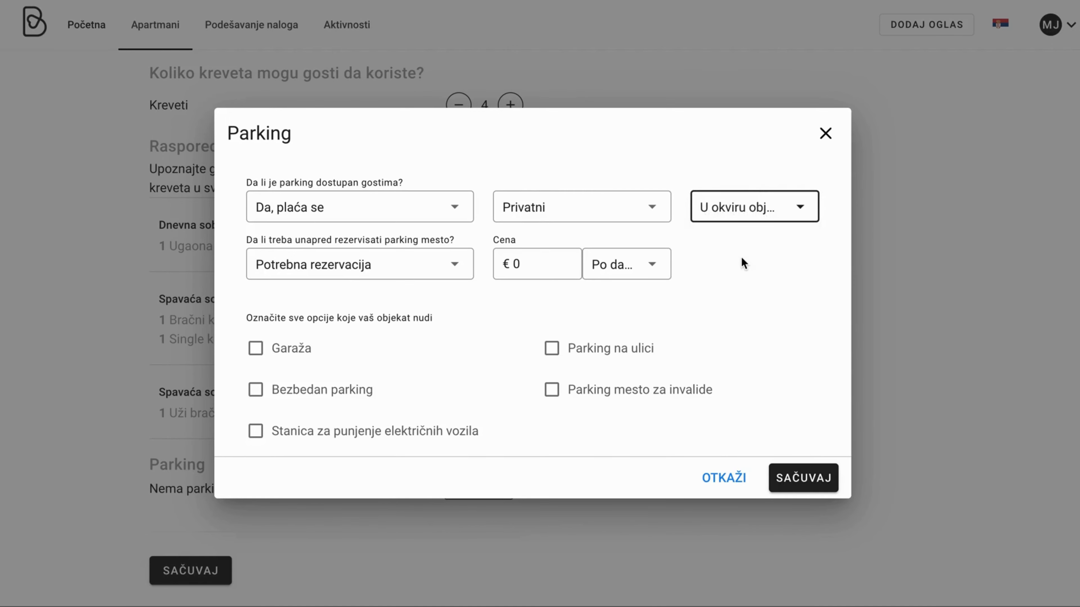
Set the parking reservation requirement to "Nije potrebna rezervacija" and the price to €5 "Po danu"
{"action": "left_click", "coordinate": [391, 265]}
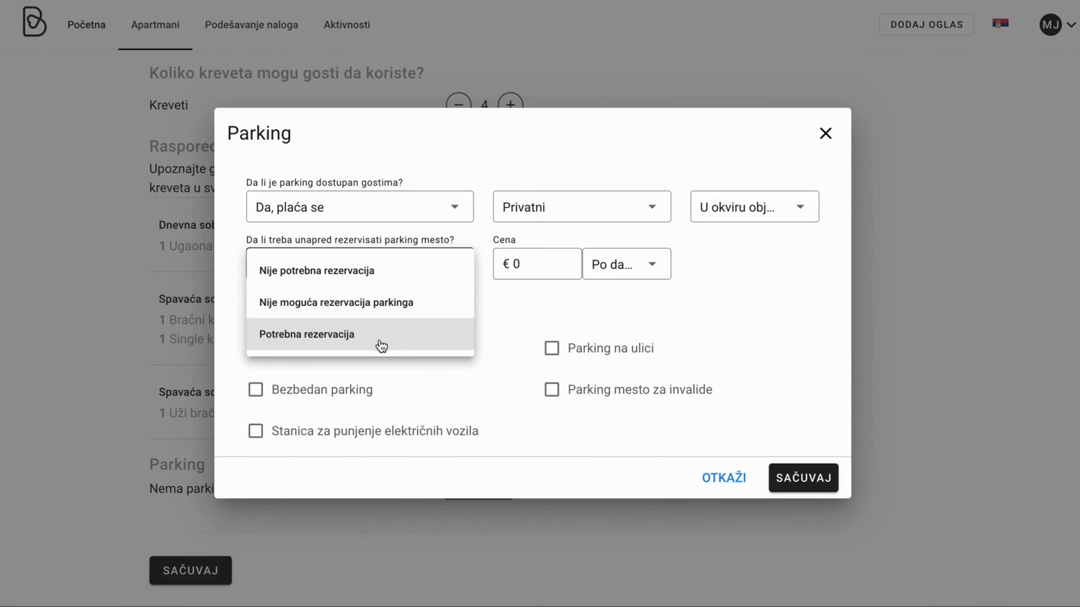
{"action": "left_click", "coordinate": [323, 281]}
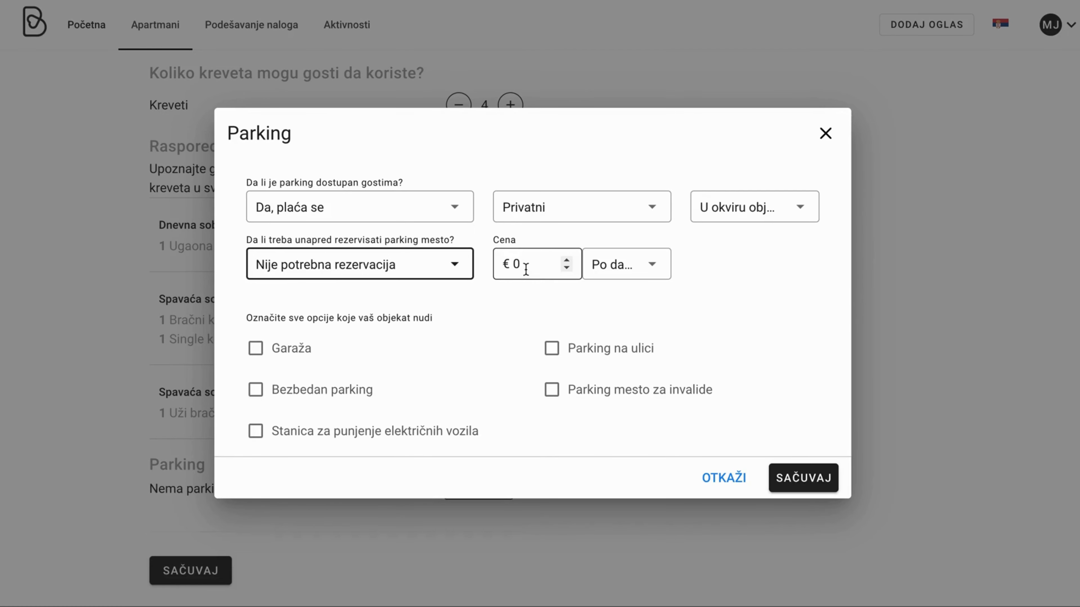
{"action": "left_click", "coordinate": [543, 268]}
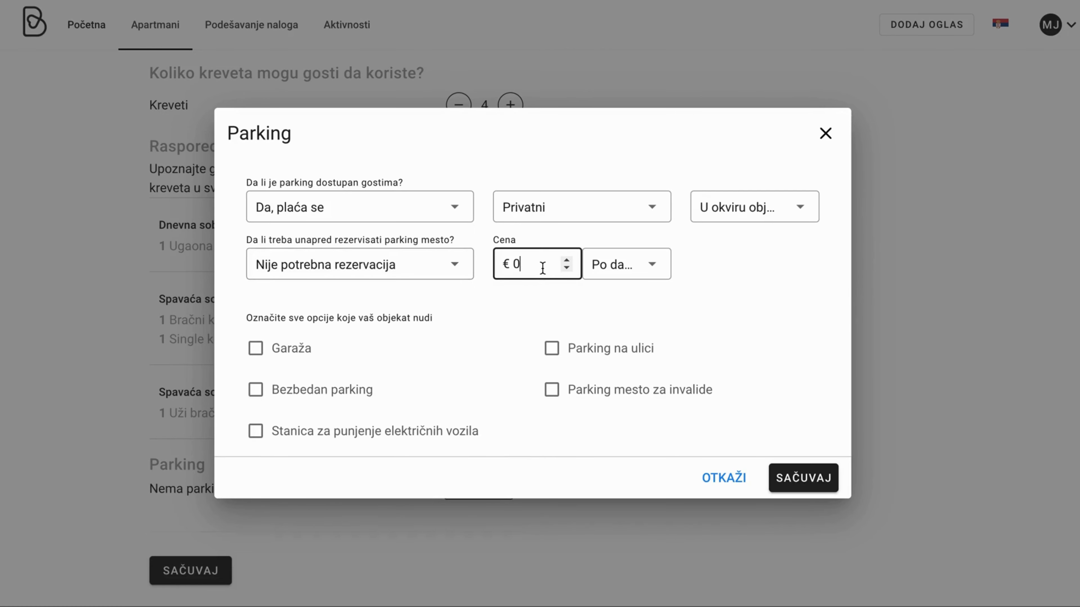
{"action": "key", "text": "BackSpace"}
{"action": "type", "text": "5"}
{"action": "left_click", "coordinate": [620, 269]}
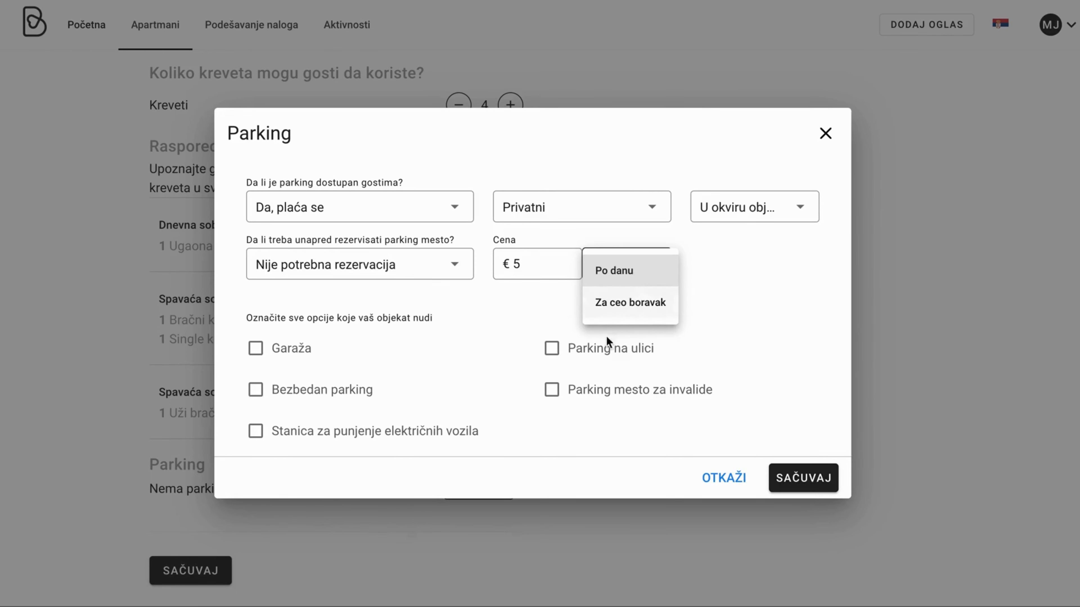
{"action": "left_click", "coordinate": [647, 270]}
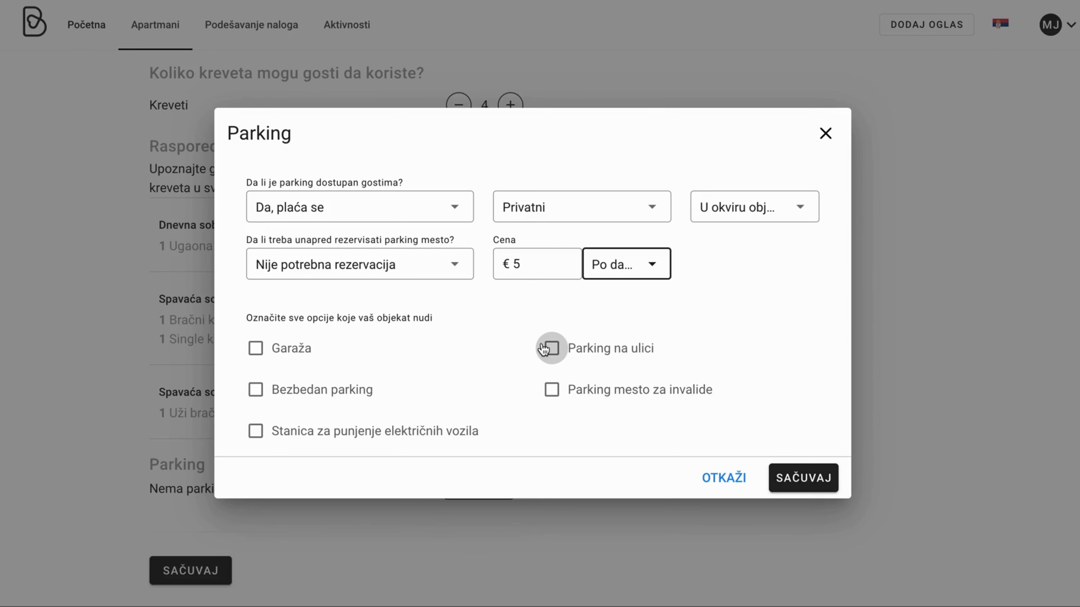
Mark "Garaža" as an offered parking option and save the parking settings
{"action": "left_click", "coordinate": [255, 352]}
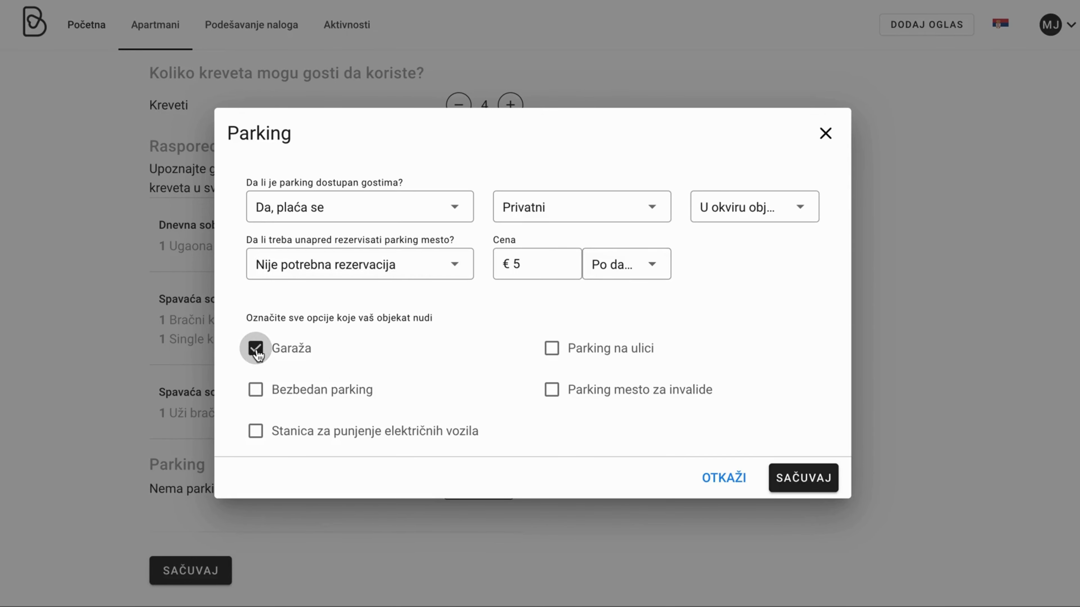
{"action": "left_click", "coordinate": [805, 478]}
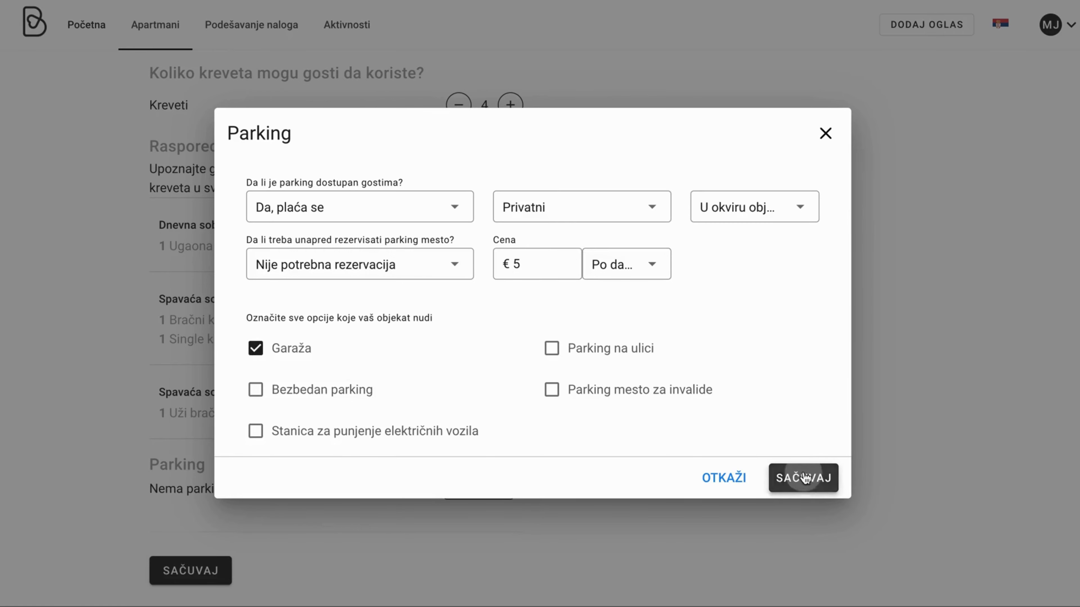
Review the bed arrangement and parking details, and save the whole Struktura section
{"action": "scroll", "coordinate": [421, 324], "scroll_direction": "down", "scroll_amount": 1}
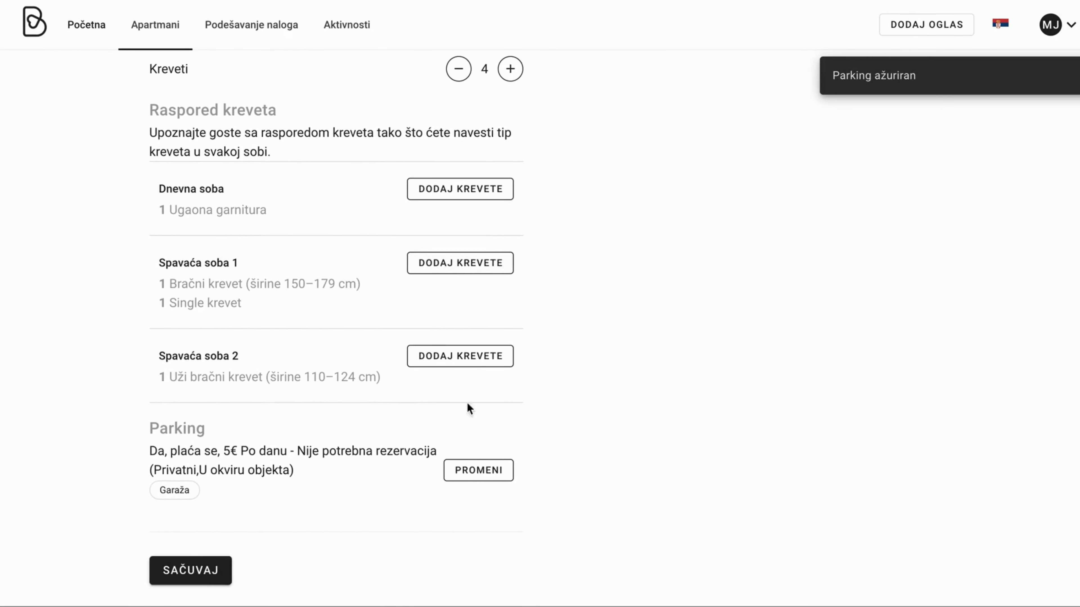
{"action": "scroll", "coordinate": [566, 437], "scroll_direction": "up", "scroll_amount": 1}
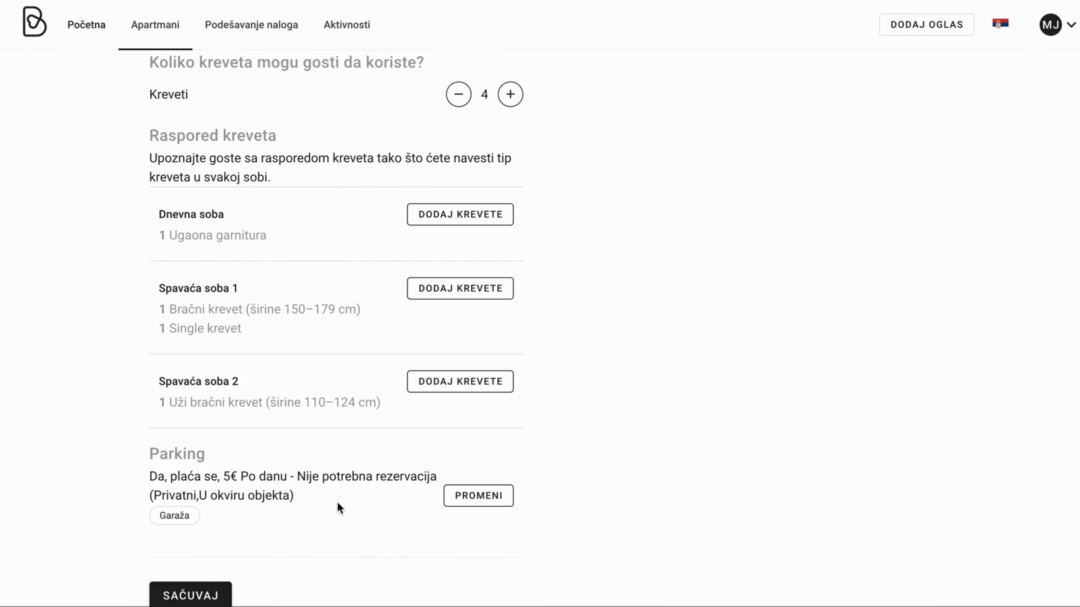
{"action": "scroll", "coordinate": [340, 492], "scroll_direction": "down", "scroll_amount": 1}
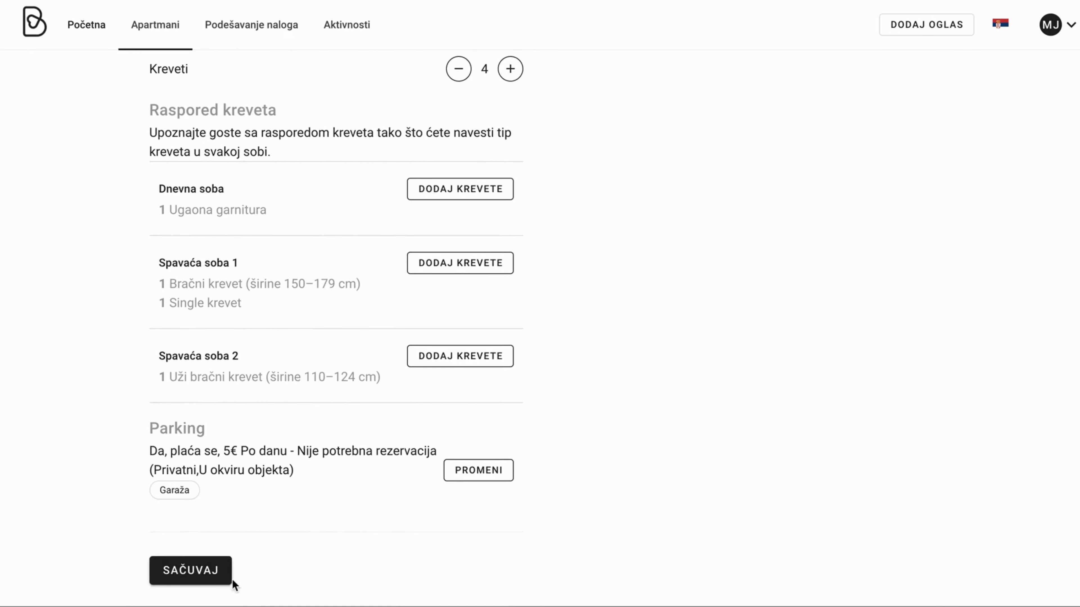
{"action": "left_click", "coordinate": [212, 574]}
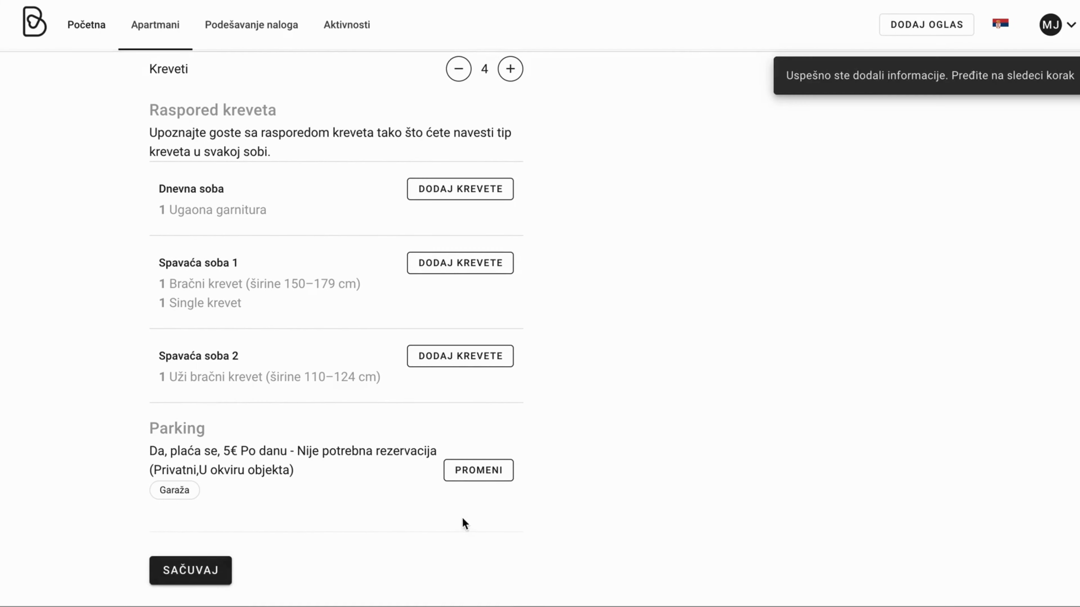